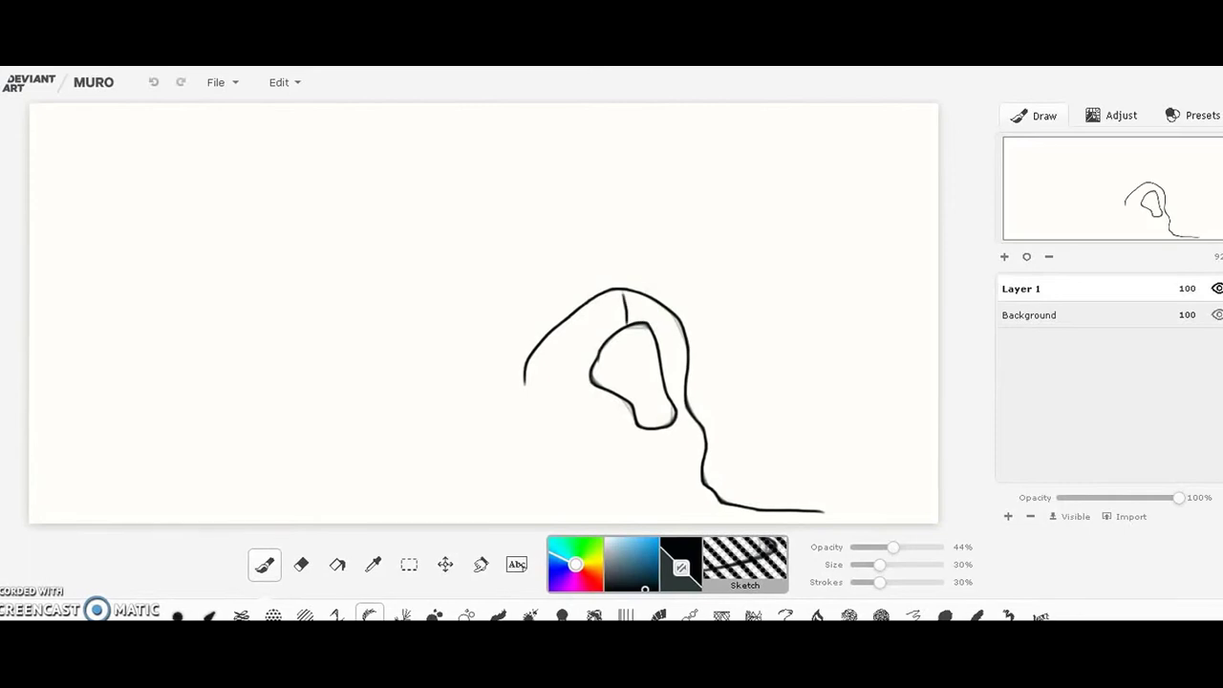
Reduce the eraser size and erase a small gap at the peak of the mane outline.
left_click_drag(867, 564, 858, 565)
left_click_drag(624, 288, 637, 293)
left_click(266, 565)
Sketch the upper and lower neck lines extending back from the horse's head, and erase the overlapping part of the mane outline.
left_click_drag(600, 392, 461, 435)
left_click_drag(537, 319, 601, 341)
left_click_drag(480, 342, 445, 370)
key("ctrl+z")
key("ctrl+z")
left_click_drag(606, 338, 543, 334)
mouse_move(516, 388)
left_mouse_down()
mouse_move(456, 401)
mouse_move(526, 386)
left_mouse_up()
key("e")
left_click_drag(541, 342, 546, 338)
Draw the mane's wavy inner edge below the neck, then reshape the face edge and start the eye.
key("b")
left_click_drag(549, 392, 578, 522)
left_click_drag(649, 320, 649, 344)
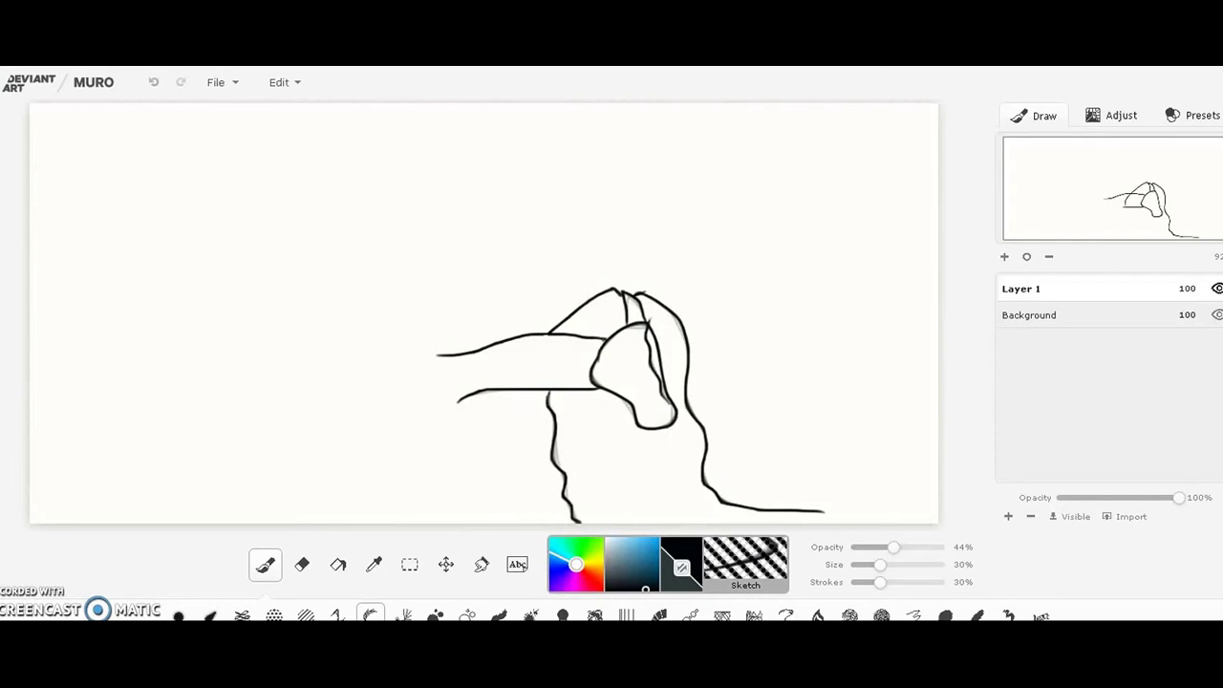
key("e")
key("b")
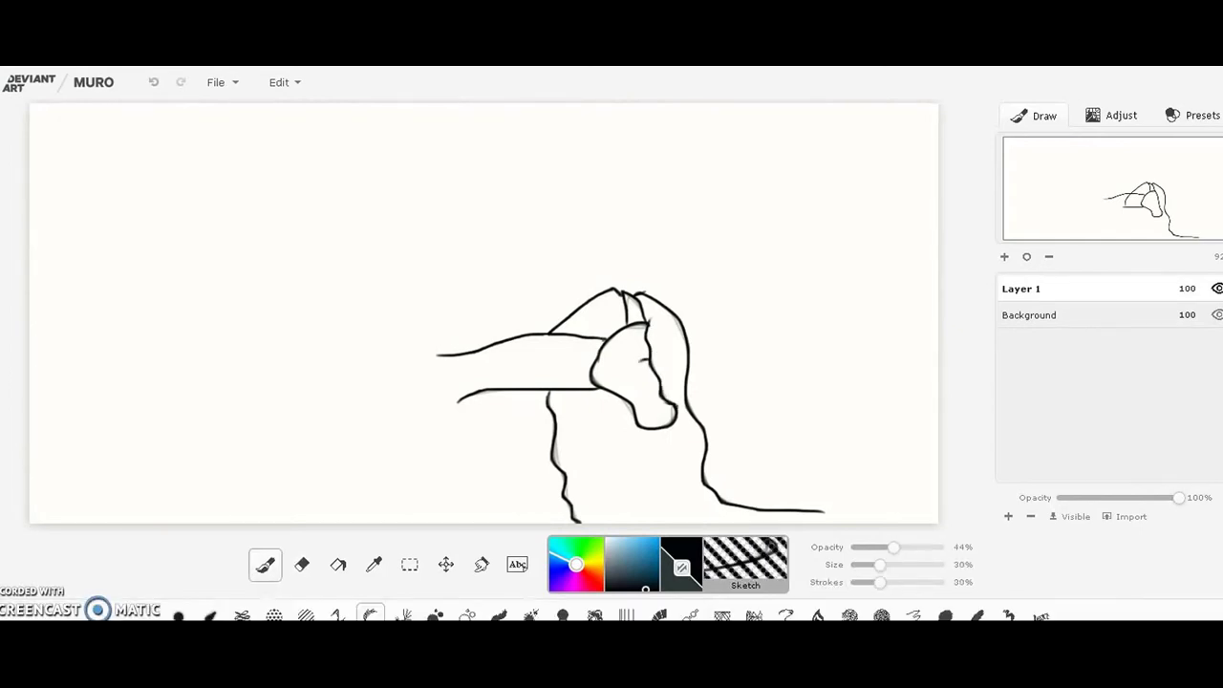
Sketch the near front leg from the chest down to the canvas edge.
left_click_drag(442, 482, 457, 523)
key("ctrl+z")
left_click_drag(447, 415, 448, 421)
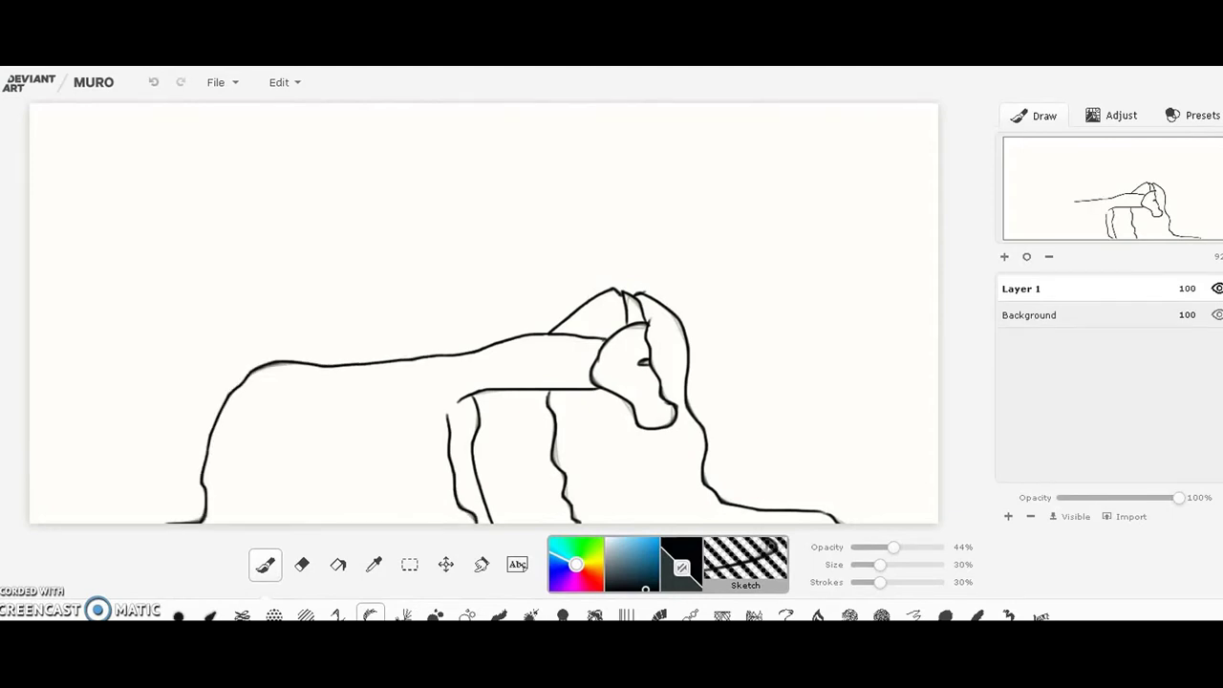
left_click_drag(271, 408, 235, 522)
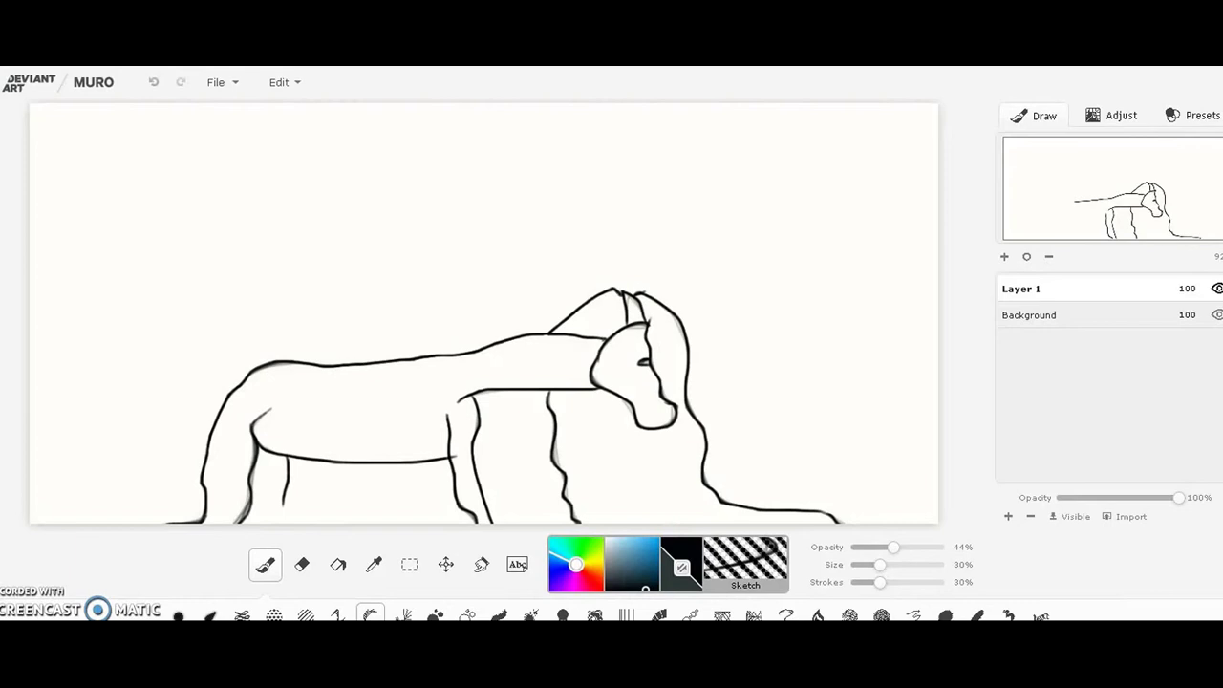
key("ctrl+z")
key("ctrl+z")
key("ctrl+z")
key("ctrl+z")
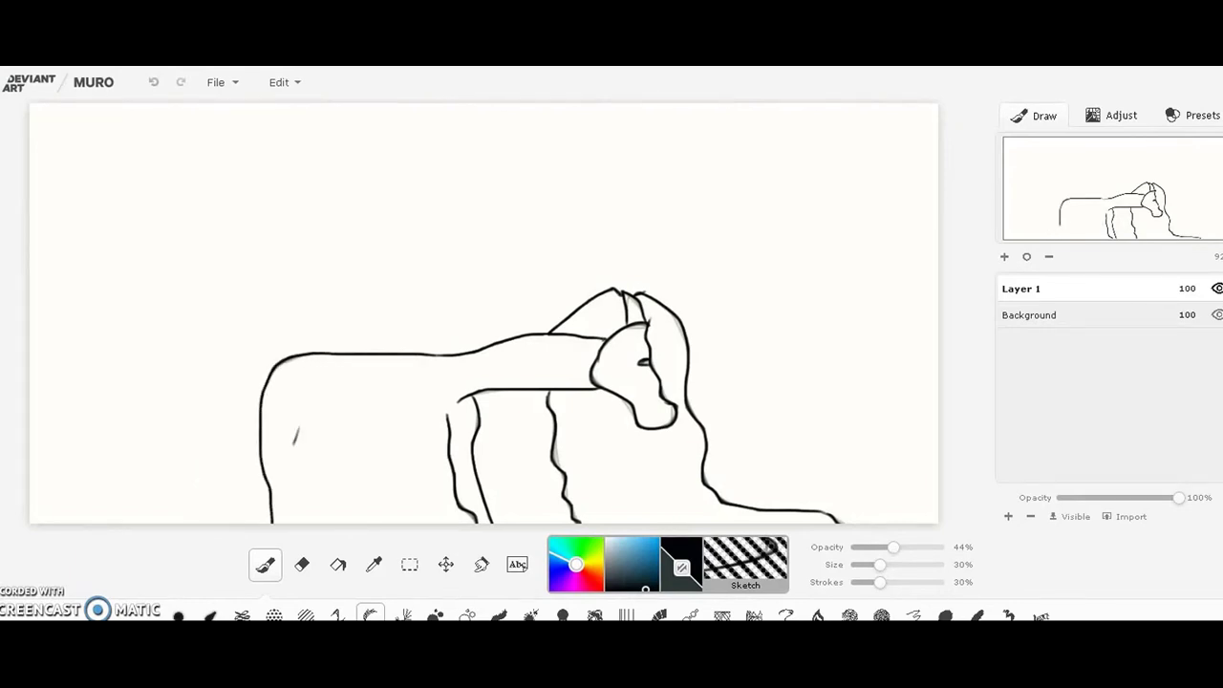
Complete the hind legs and belly line, and erase and redraw the rear edge of the near front leg.
left_click_drag(307, 487, 317, 523)
left_click(301, 565)
left_click_drag(451, 450, 454, 469)
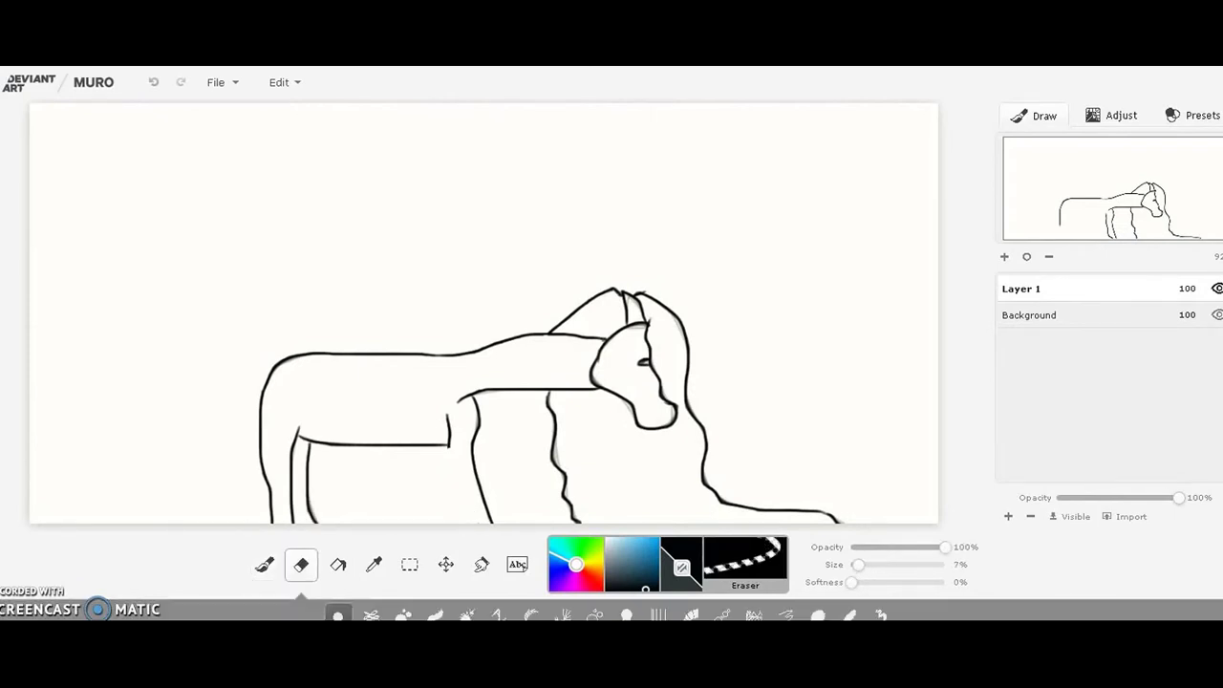
key("b")
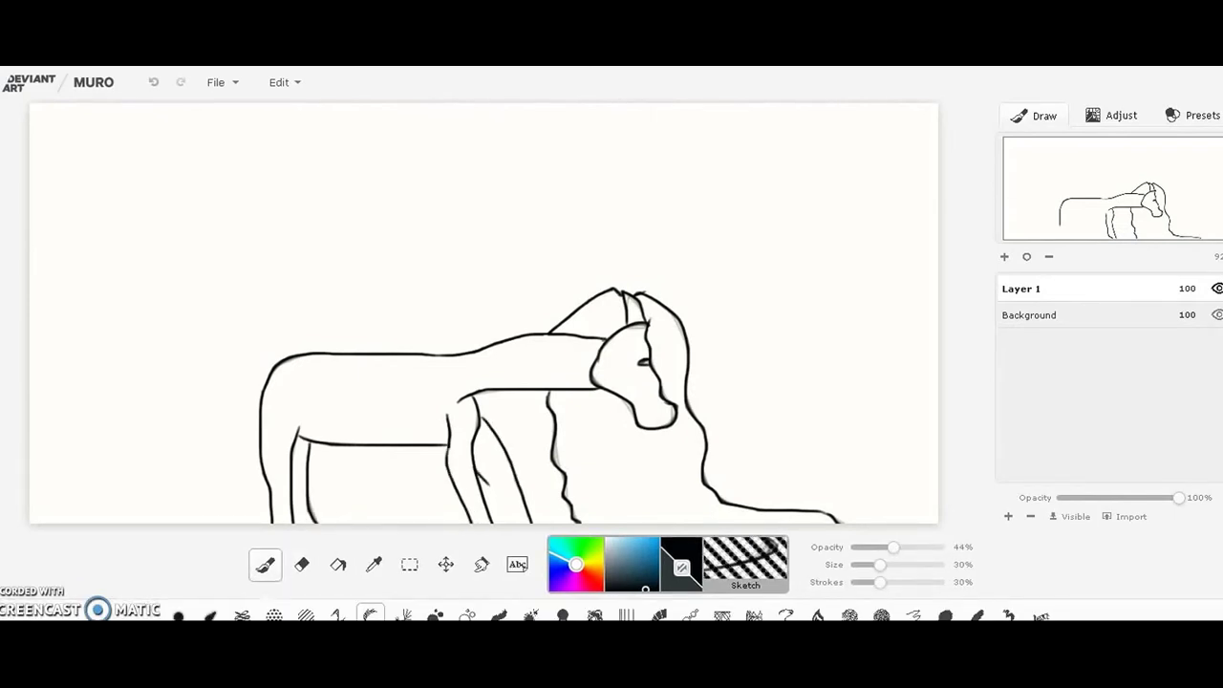
Undo the far front leg strokes and redraw that leg beside the near one.
key("ctrl+z")
key("ctrl+z")
left_click_drag(481, 423, 492, 426)
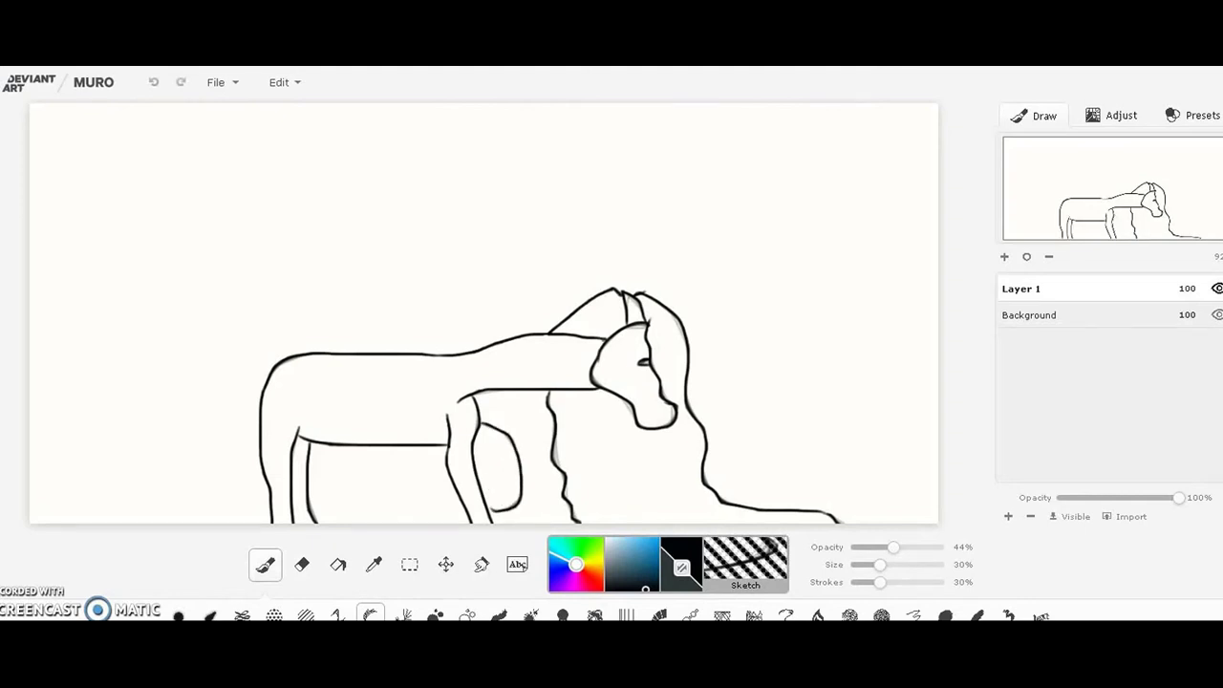
key("ctrl+z")
mouse_move(281, 360)
left_mouse_down()
mouse_move(212, 485)
mouse_move(176, 524)
left_mouse_up()
left_click_drag(263, 475, 221, 523)
key("e")
left_click_drag(245, 372, 227, 399)
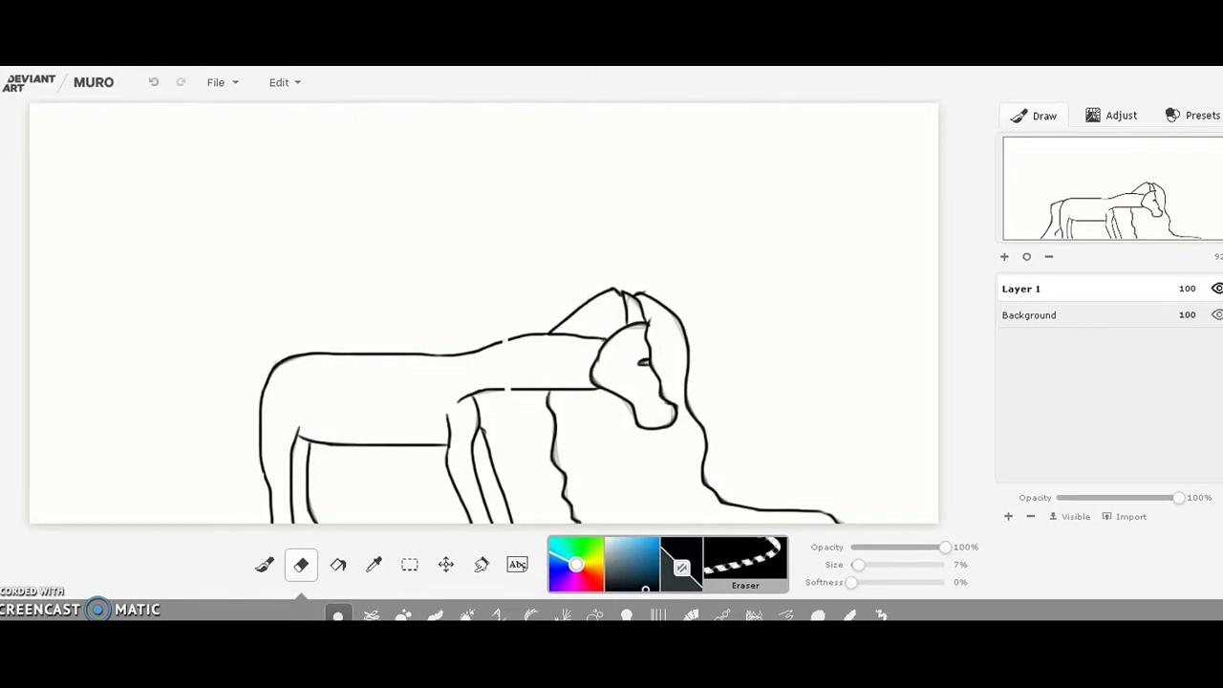
key("m")
left_click_drag(549, 278, 776, 508)
left_click_drag(590, 385, 591, 492)
key("v")
left_click(408, 565)
left_click(499, 616)
left_click_drag(794, 278, 810, 365)
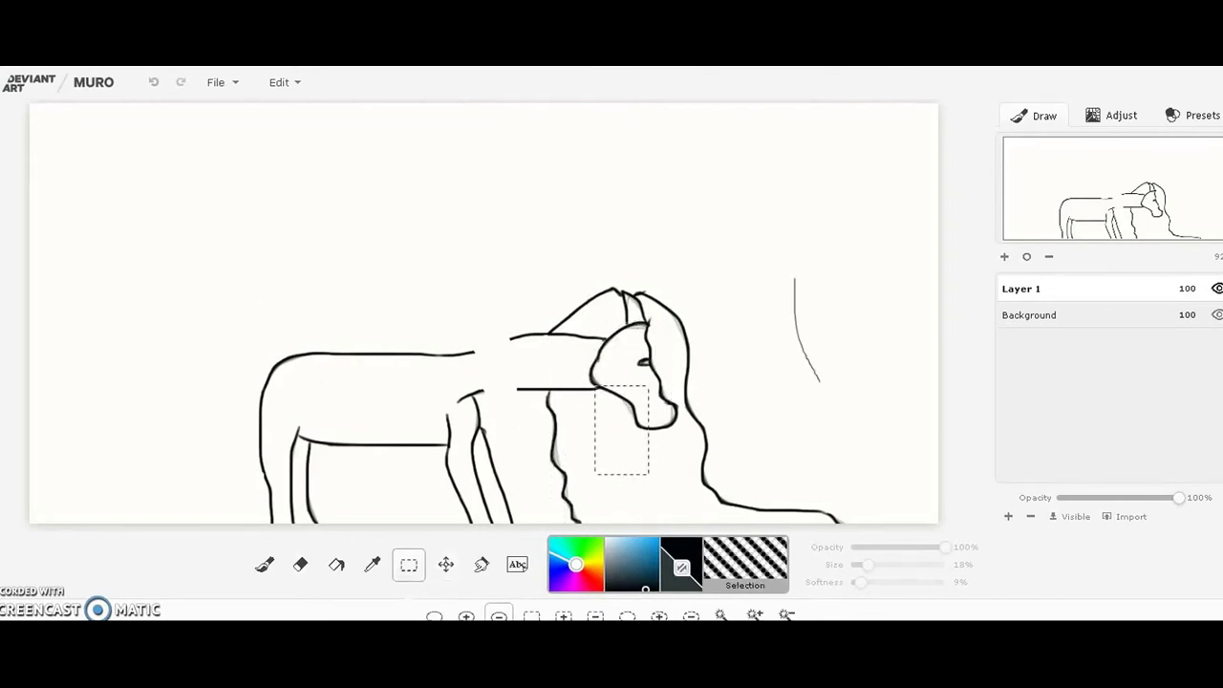
left_click_drag(770, 202, 826, 350)
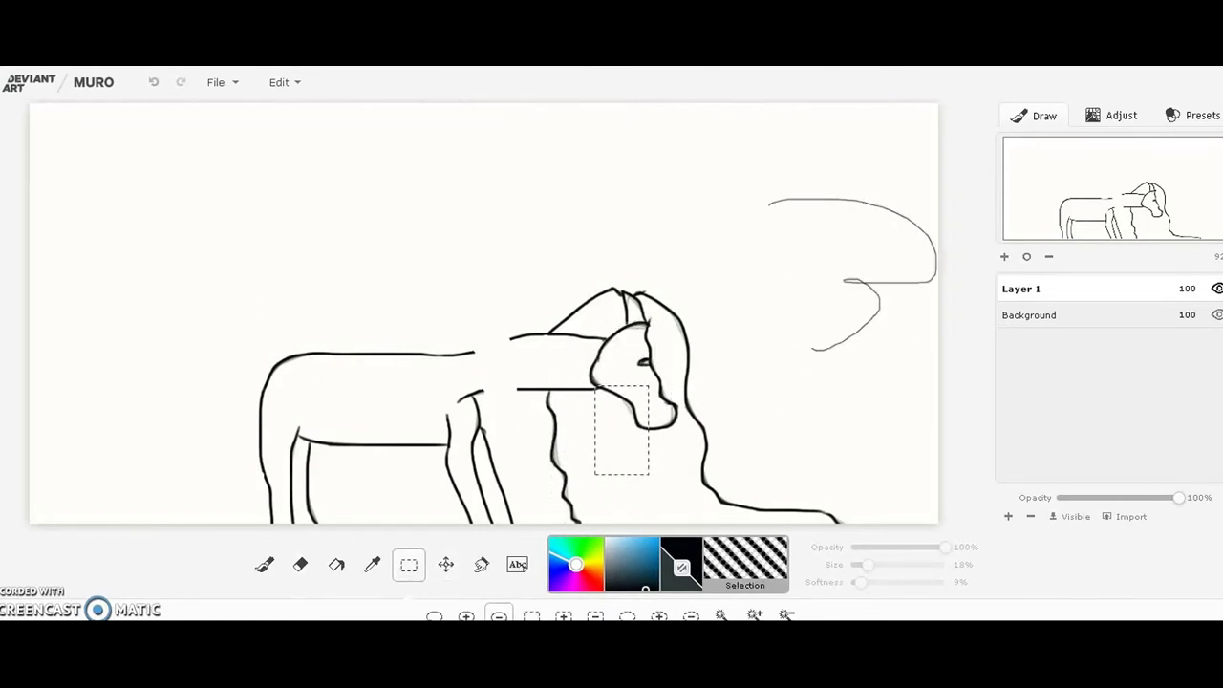
key("e")
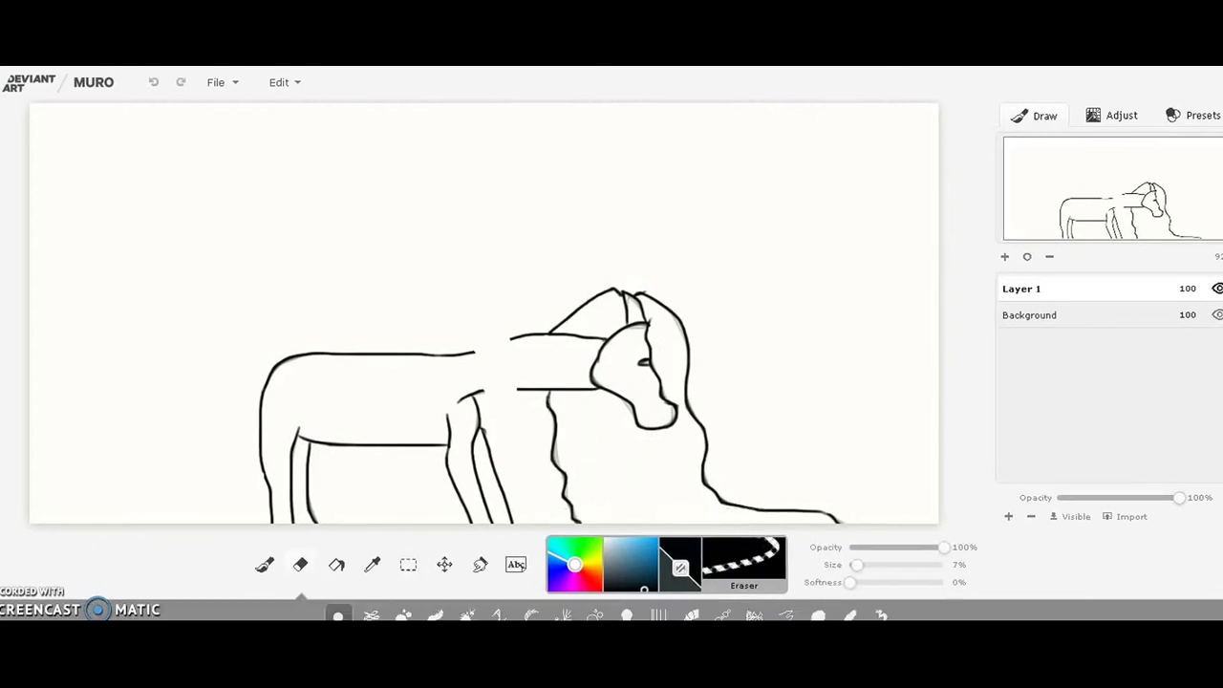
Shrink the sketch of the horse's body and legs slightly.
left_click(446, 565)
mouse_move(631, 459)
left_mouse_down()
mouse_move(631, 394)
mouse_move(723, 338)
mouse_move(712, 171)
mouse_move(463, 480)
mouse_move(596, 408)
mouse_move(463, 420)
mouse_move(581, 493)
mouse_move(615, 464)
left_mouse_up()
mouse_move(660, 401)
left_mouse_down()
mouse_move(480, 510)
mouse_move(656, 218)
mouse_move(663, 398)
left_mouse_up()
left_click(264, 565)
mouse_move(890, 321)
left_mouse_down()
mouse_move(856, 368)
mouse_move(822, 380)
mouse_move(827, 325)
left_mouse_up()
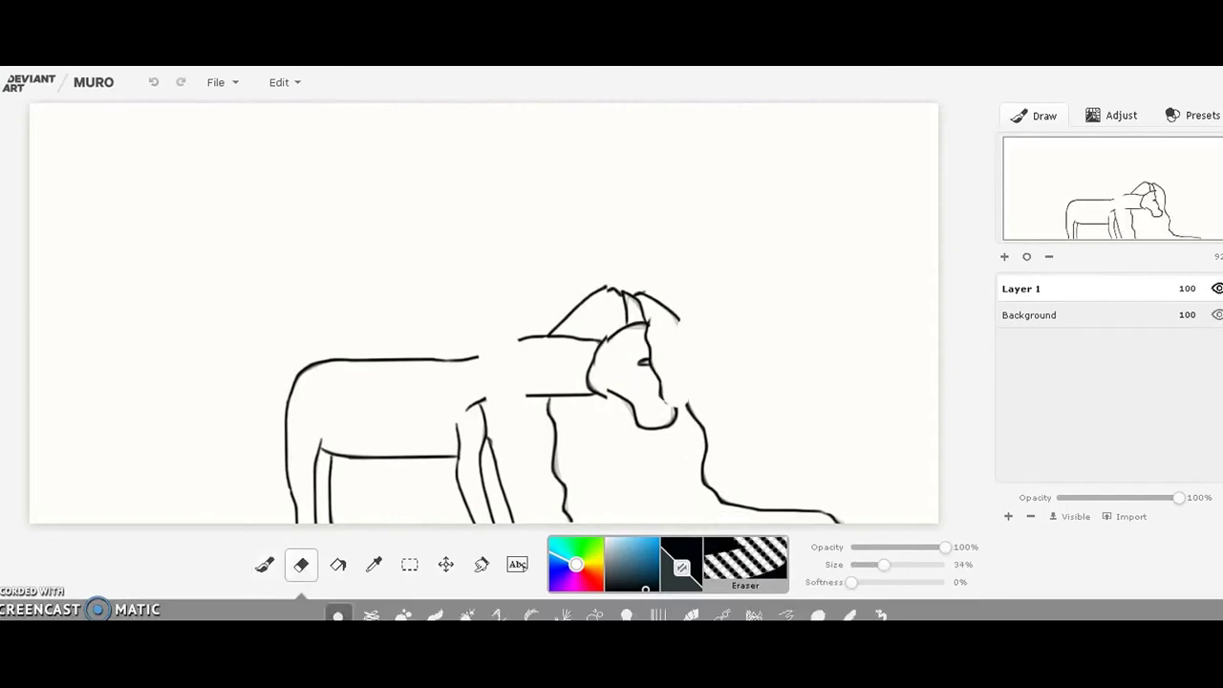
Erase the horse's whole head, neck and mane, leaving only the body and legs.
left_click_drag(647, 367, 642, 306)
mouse_move(558, 441)
left_mouse_down()
mouse_move(798, 521)
mouse_move(493, 480)
left_mouse_up()
left_click_drag(612, 394, 630, 403)
key("ctrl+z")
left_click_drag(617, 290, 531, 395)
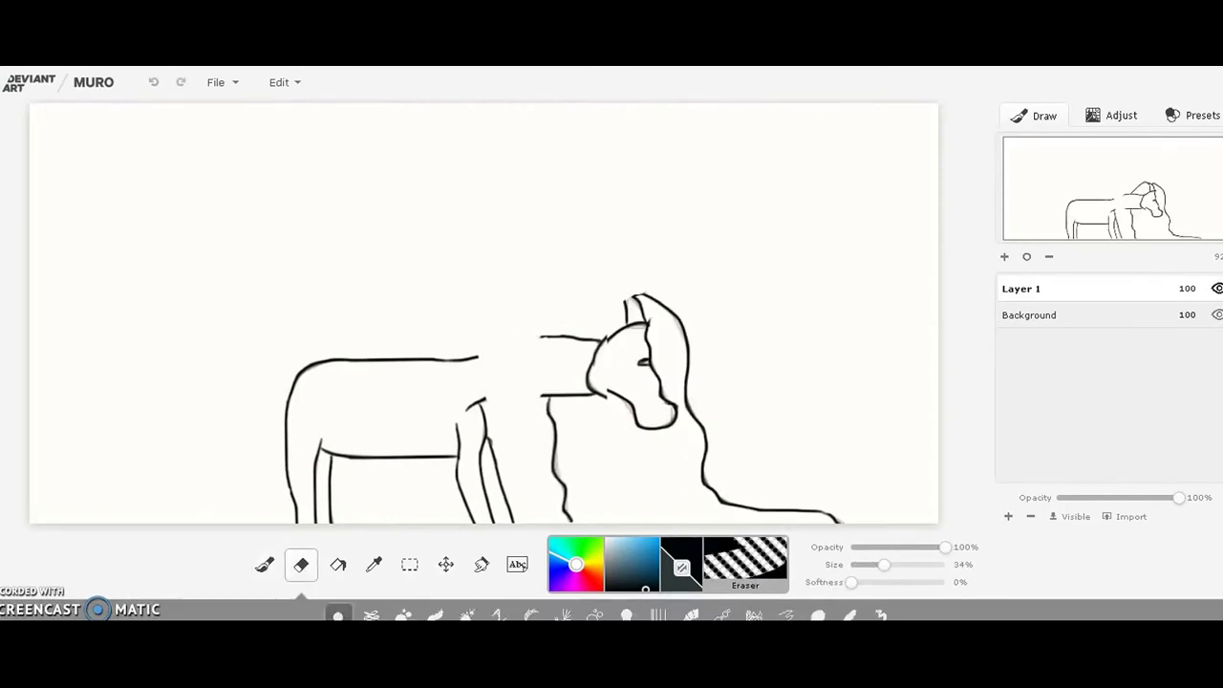
left_click_drag(841, 520, 705, 470)
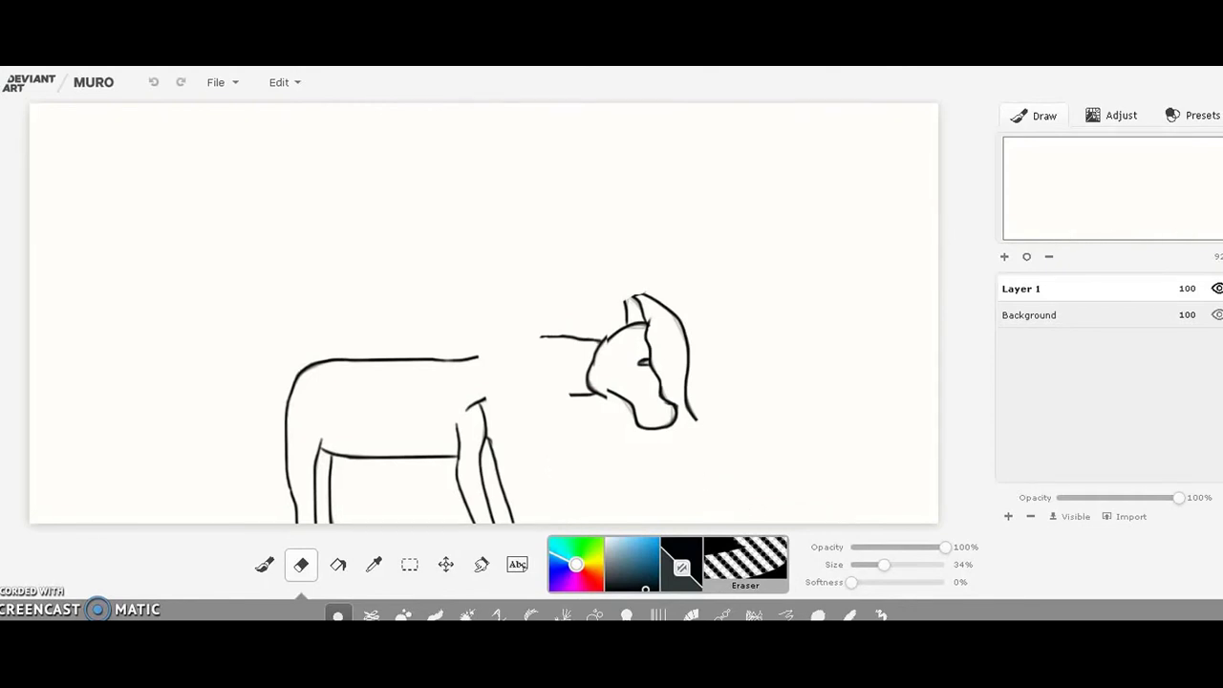
mouse_move(694, 419)
left_mouse_down()
mouse_move(661, 398)
mouse_move(631, 407)
left_mouse_up()
left_click_drag(648, 361, 626, 297)
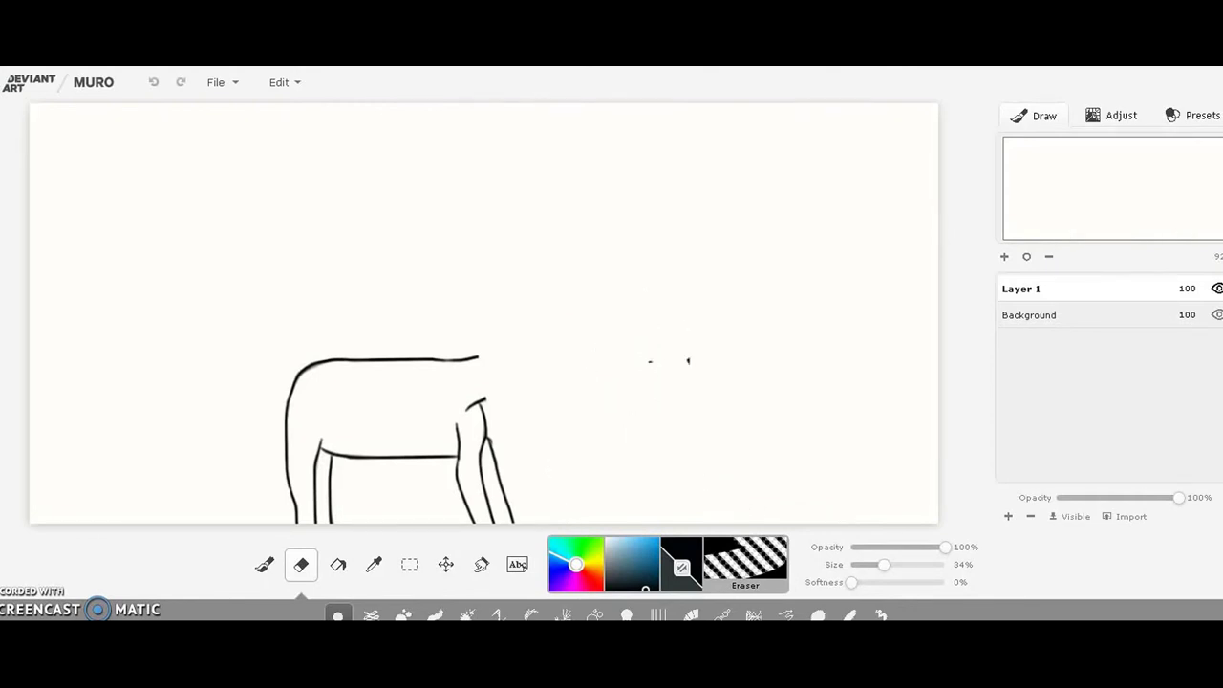
Redraw the neck, head and long outer mane outline from the shoulders, then trim the face outline.
key("b")
mouse_move(467, 410)
left_mouse_down()
mouse_move(513, 388)
mouse_move(501, 346)
mouse_move(598, 334)
left_mouse_up()
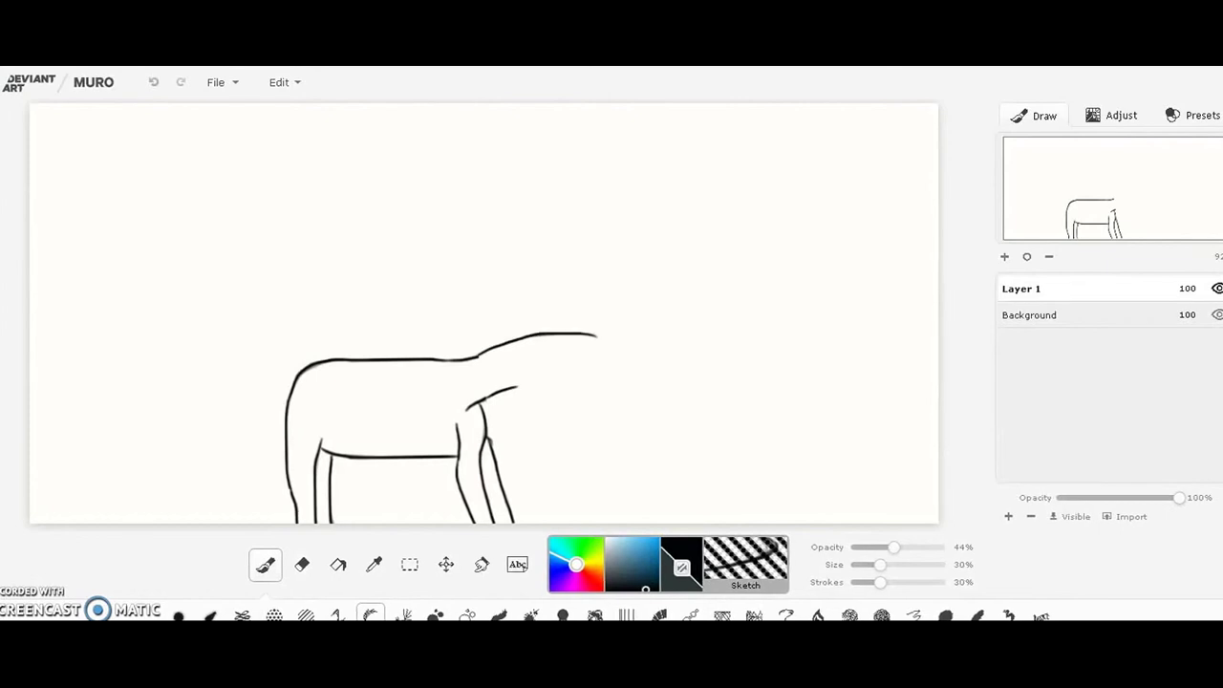
mouse_move(696, 382)
left_mouse_down()
mouse_move(737, 487)
mouse_move(732, 522)
left_mouse_up()
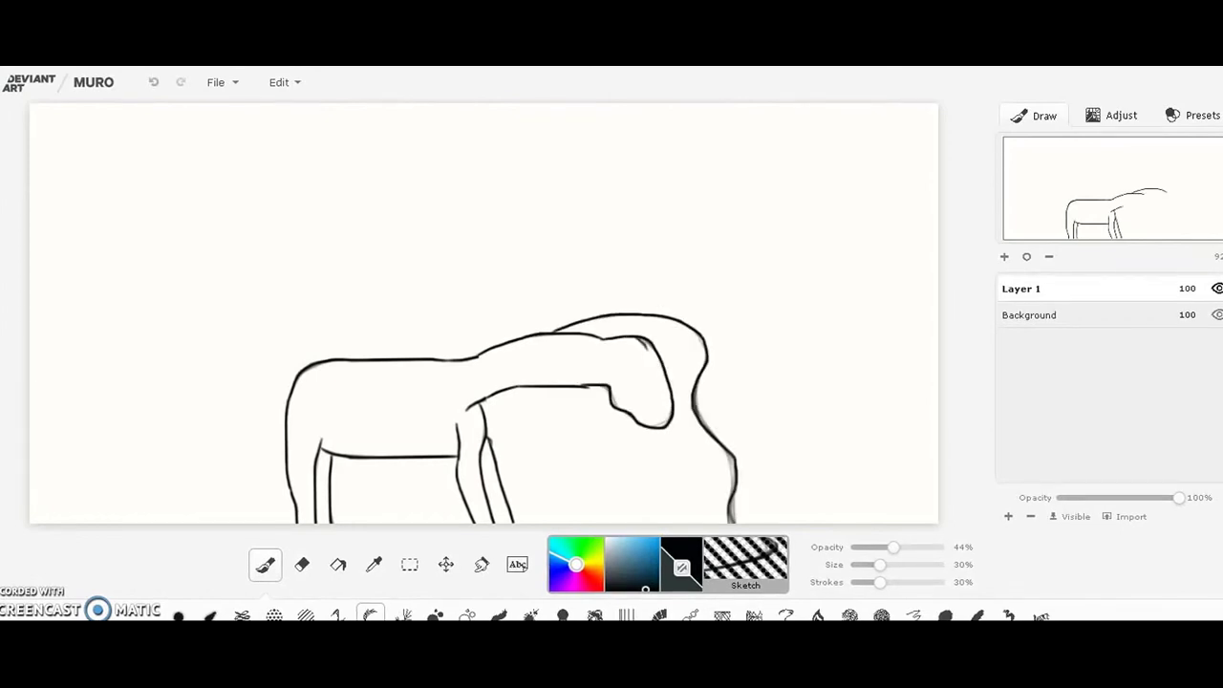
key("e")
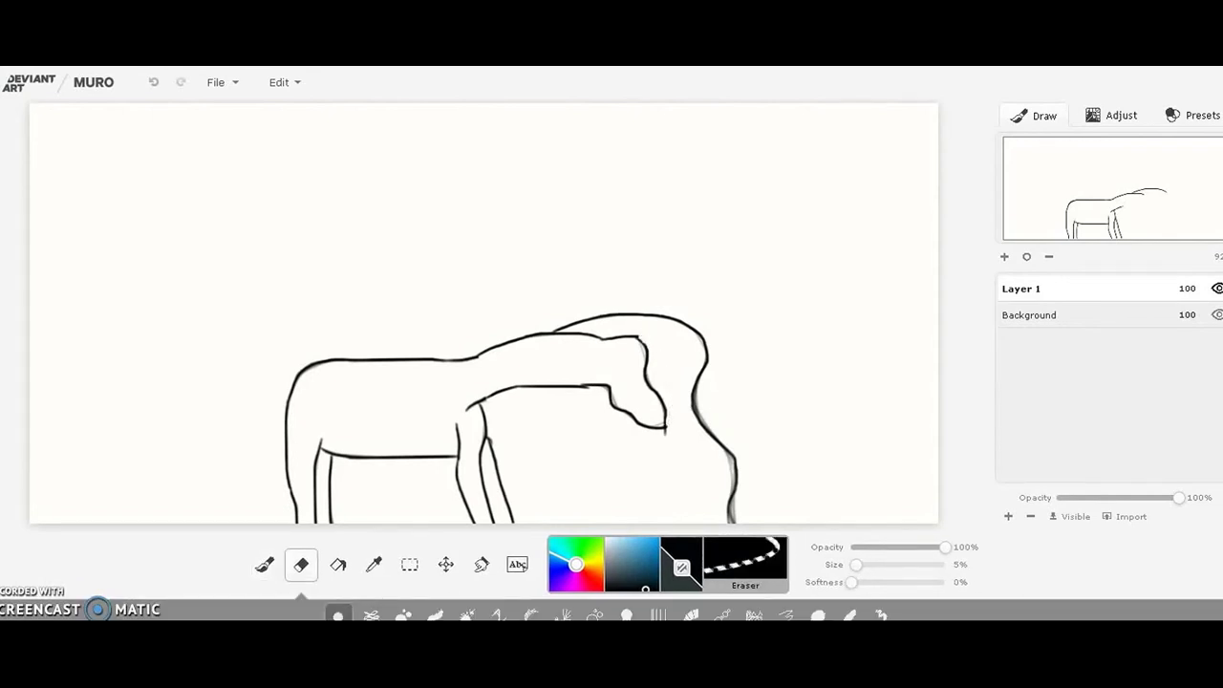
Lower the brush opacity and sketch faint contour curves on the horse's shoulder and haunch.
key("b")
left_click_drag(599, 374, 600, 381)
key("ctrl+z")
left_click_drag(893, 547, 863, 548)
left_click_drag(432, 395, 426, 432)
Set the brush opacity to 56% and draw the mane's inner edge and a pointed ear, erasing the line crossing the ear.
left_click_drag(863, 548, 906, 547)
mouse_move(519, 389)
left_mouse_down()
mouse_move(548, 421)
mouse_move(577, 523)
left_mouse_up()
left_click_drag(637, 336, 636, 320)
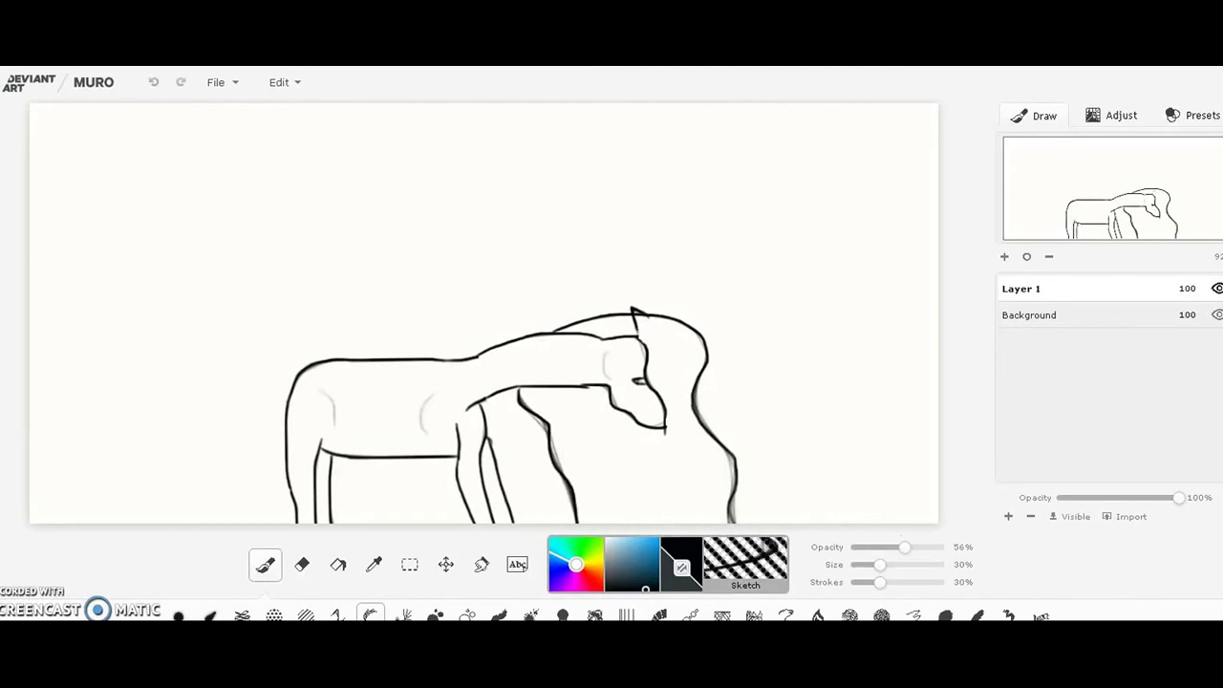
key("e")
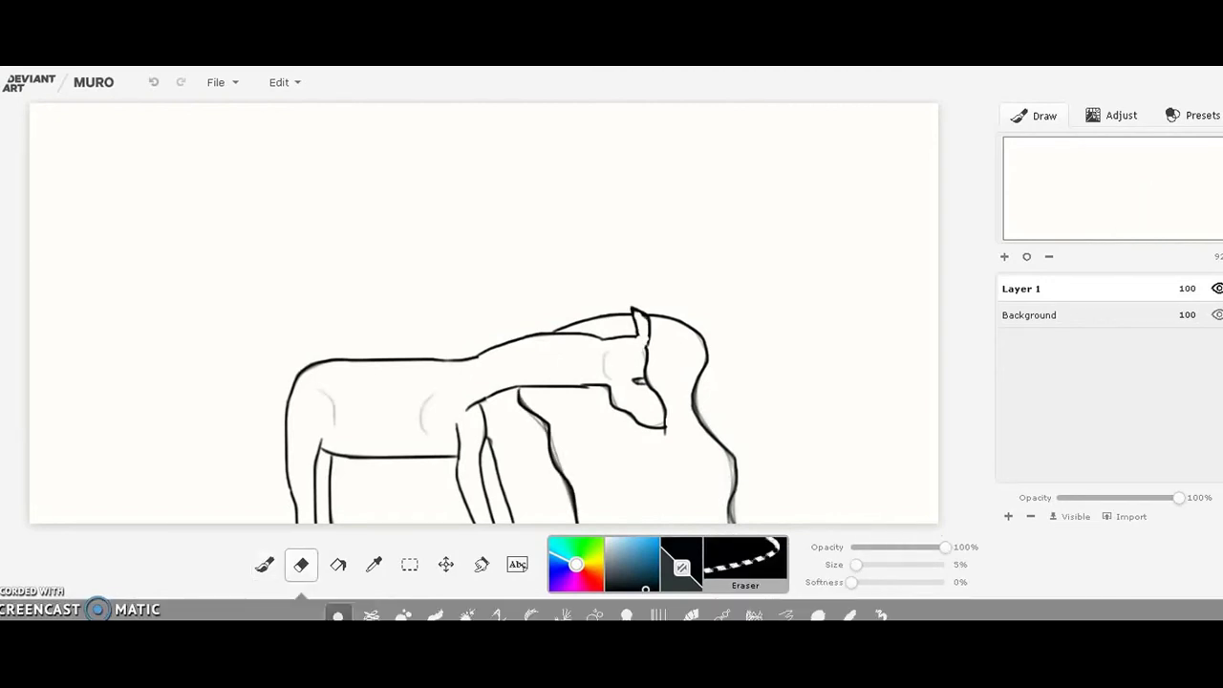
Sketch a long wavy tail behind the rump and add another inner line to the mane below the neck.
key("b")
mouse_move(298, 374)
left_mouse_down()
mouse_move(225, 430)
mouse_move(193, 523)
left_mouse_up()
mouse_move(286, 433)
left_mouse_down()
mouse_move(252, 464)
mouse_move(231, 523)
left_mouse_up()
left_click_drag(509, 391, 522, 436)
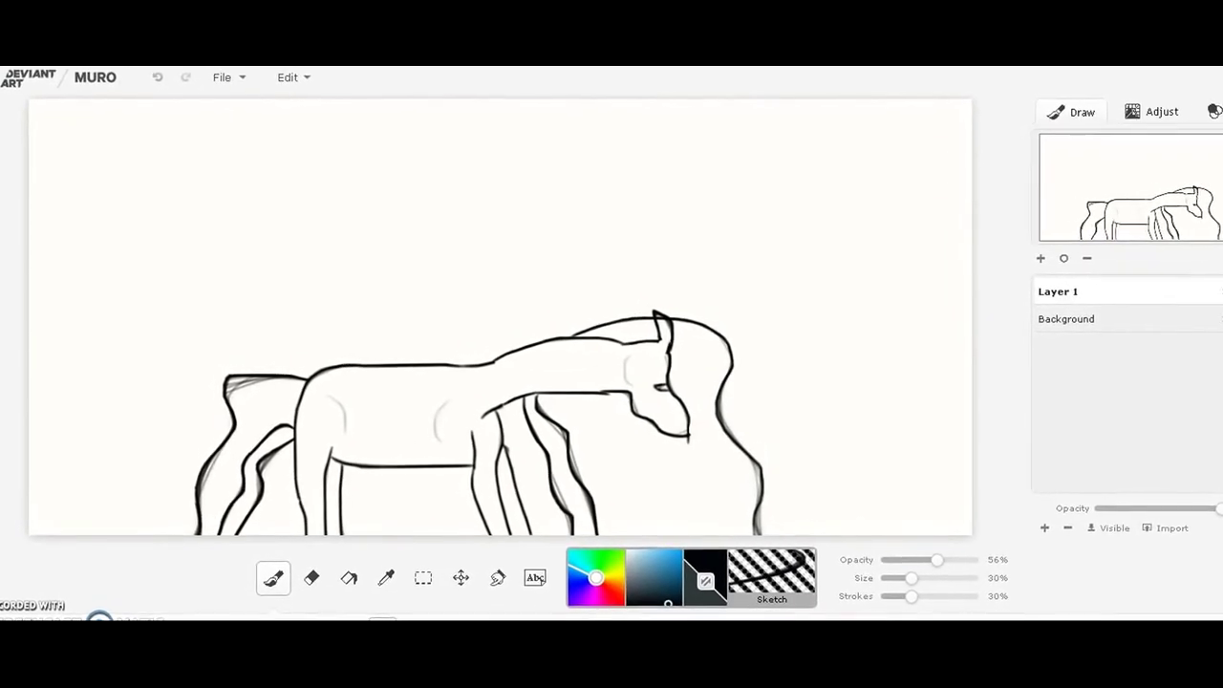
Add a new layer, return to Layer 1 and erase a gap across the neck lines.
left_click(1044, 527)
left_click(1059, 320)
key("e")
left_click_drag(494, 357, 509, 407)
key("v")
mouse_move(430, 421)
left_mouse_down()
mouse_move(533, 284)
mouse_move(520, 387)
left_mouse_up()
key("m")
left_click_drag(555, 274, 628, 319)
mouse_move(478, 182)
left_mouse_down()
mouse_move(797, 147)
mouse_move(832, 197)
left_mouse_up()
left_click(787, 614)
left_click(660, 340)
key("v")
mouse_move(574, 383)
left_mouse_down()
mouse_move(612, 408)
mouse_move(547, 380)
mouse_move(580, 387)
left_mouse_up()
key("ctrl+z")
key("ctrl+z")
Erase the horse's head and mane from Layer 1 with a larger eraser.
key("e")
left_click_drag(826, 300, 841, 398)
left_click_drag(799, 378, 788, 413)
mouse_move(786, 334)
left_mouse_down()
mouse_move(772, 294)
mouse_move(720, 368)
left_mouse_up()
left_click_drag(848, 419, 881, 470)
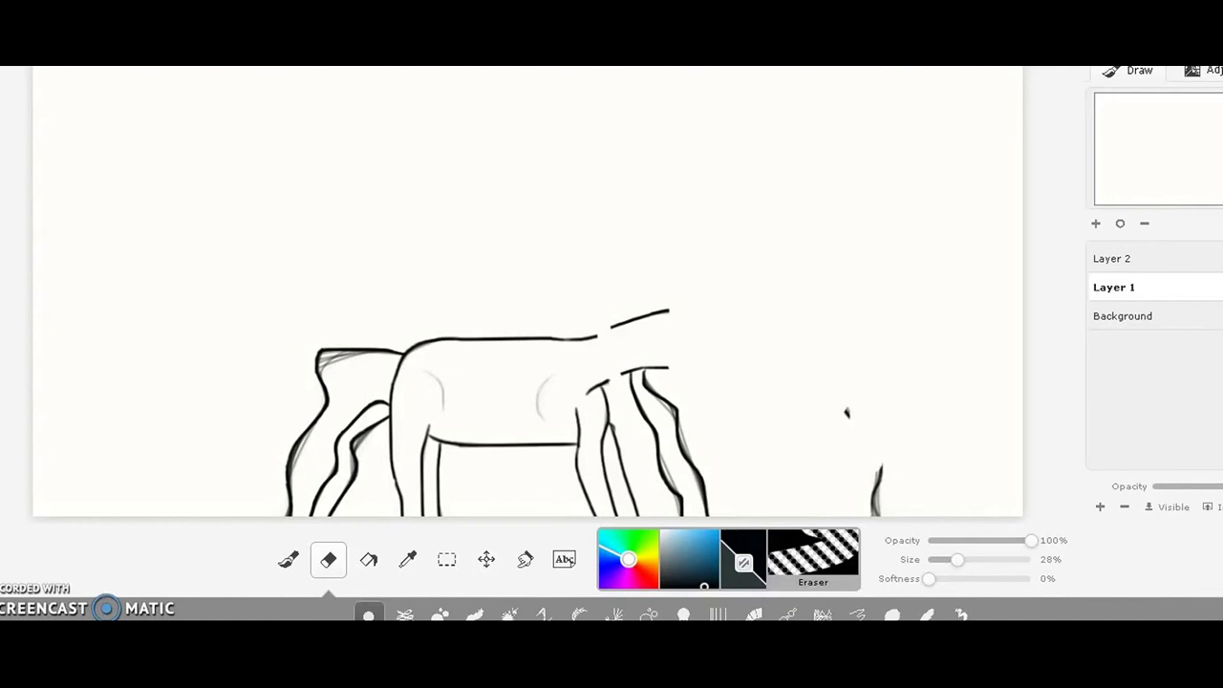
left_click_drag(681, 461, 669, 413)
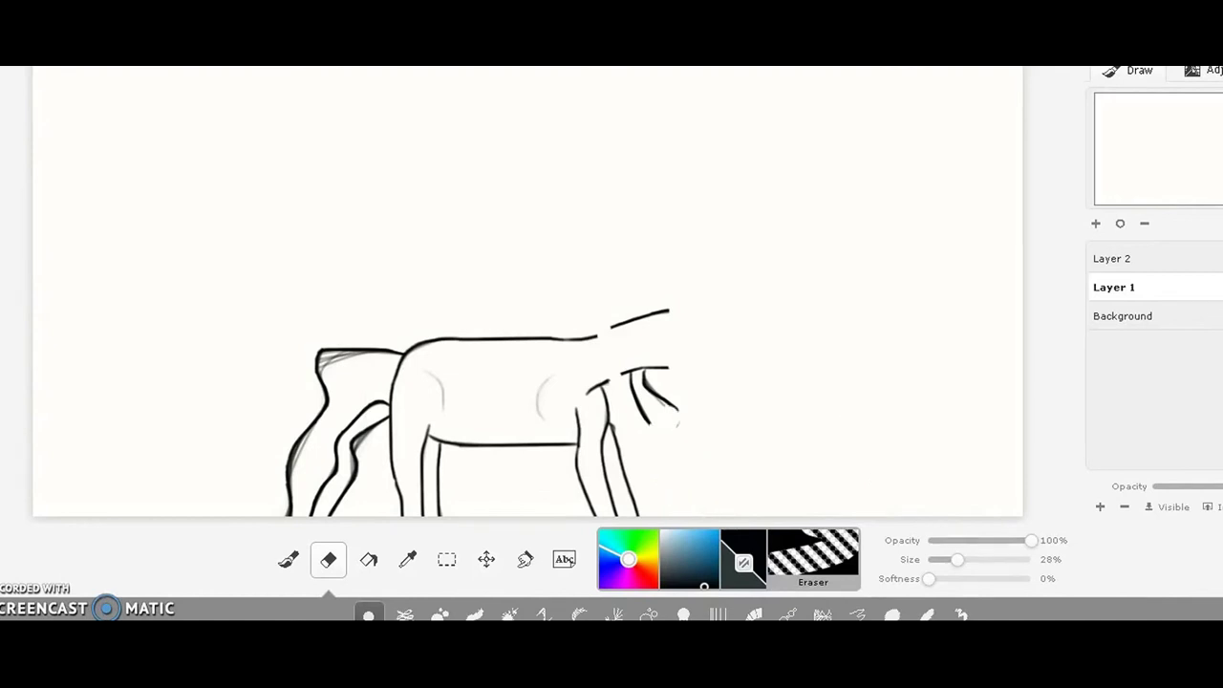
Redraw a shorter neck with the mane's outer outline and its inner edge below the neck.
key("b")
mouse_move(668, 311)
left_mouse_down()
mouse_move(628, 319)
mouse_move(758, 407)
mouse_move(791, 517)
left_mouse_up()
key("ctrl+z")
key("x")
mouse_move(616, 379)
left_mouse_down()
mouse_move(654, 417)
mouse_move(713, 517)
mouse_move(661, 458)
mouse_move(684, 516)
left_mouse_up()
key("ctrl+z")
Draw the horse's jaw, face and ear at the end of the neck and clean up the overlapping lines.
mouse_move(667, 322)
left_mouse_down()
mouse_move(697, 323)
mouse_move(696, 377)
left_mouse_up()
mouse_move(686, 292)
left_mouse_down()
mouse_move(692, 322)
mouse_move(721, 346)
left_mouse_up()
key("e")
key("b")
key("e")
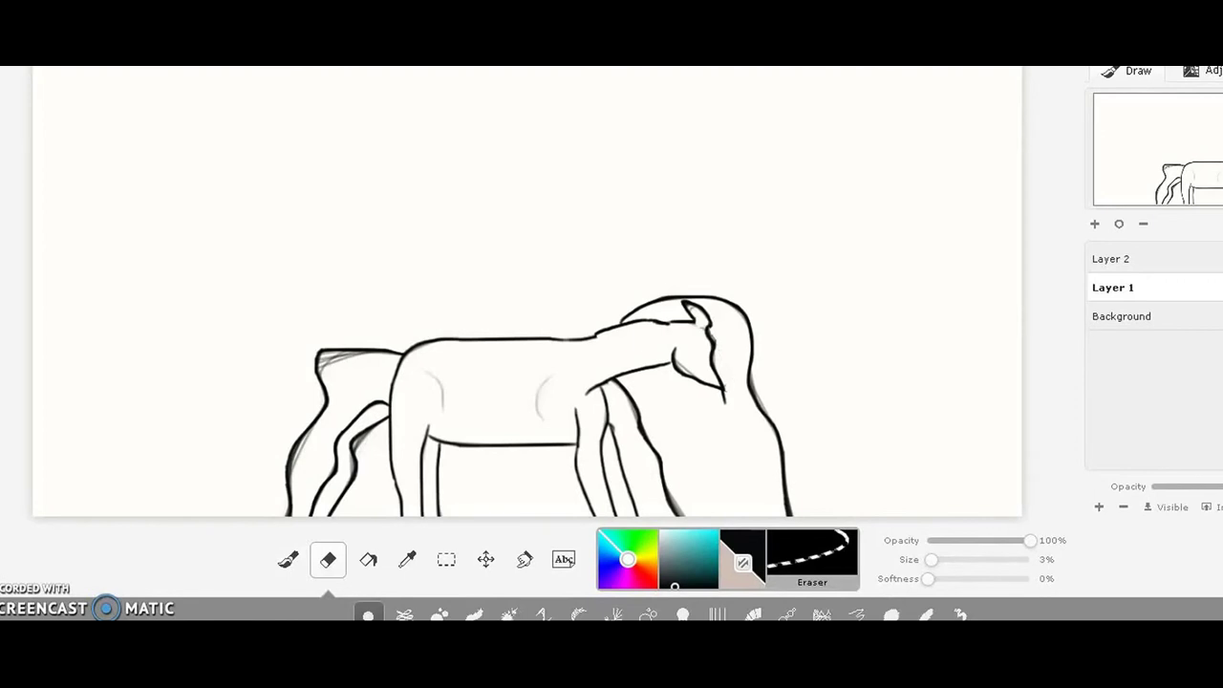
Draw the eye, a second wavy inner mane line and a short hair line at the top of the neck.
key("b")
left_click_drag(710, 350, 707, 356)
left_click_drag(659, 415, 719, 516)
left_click_drag(638, 312, 651, 323)
Paint the mane and tail light beige on Layer 2.
left_click(1111, 259)
left_click(1029, 615)
key("x")
mouse_move(750, 417)
left_mouse_down()
mouse_move(768, 510)
mouse_move(784, 473)
left_mouse_up()
mouse_move(723, 504)
left_mouse_down()
mouse_move(648, 378)
mouse_move(724, 448)
mouse_move(716, 489)
left_mouse_up()
mouse_move(734, 400)
left_mouse_down()
mouse_move(690, 301)
mouse_move(655, 311)
mouse_move(750, 401)
left_mouse_up()
mouse_move(395, 352)
left_mouse_down()
mouse_move(330, 363)
mouse_move(296, 502)
mouse_move(353, 411)
left_mouse_up()
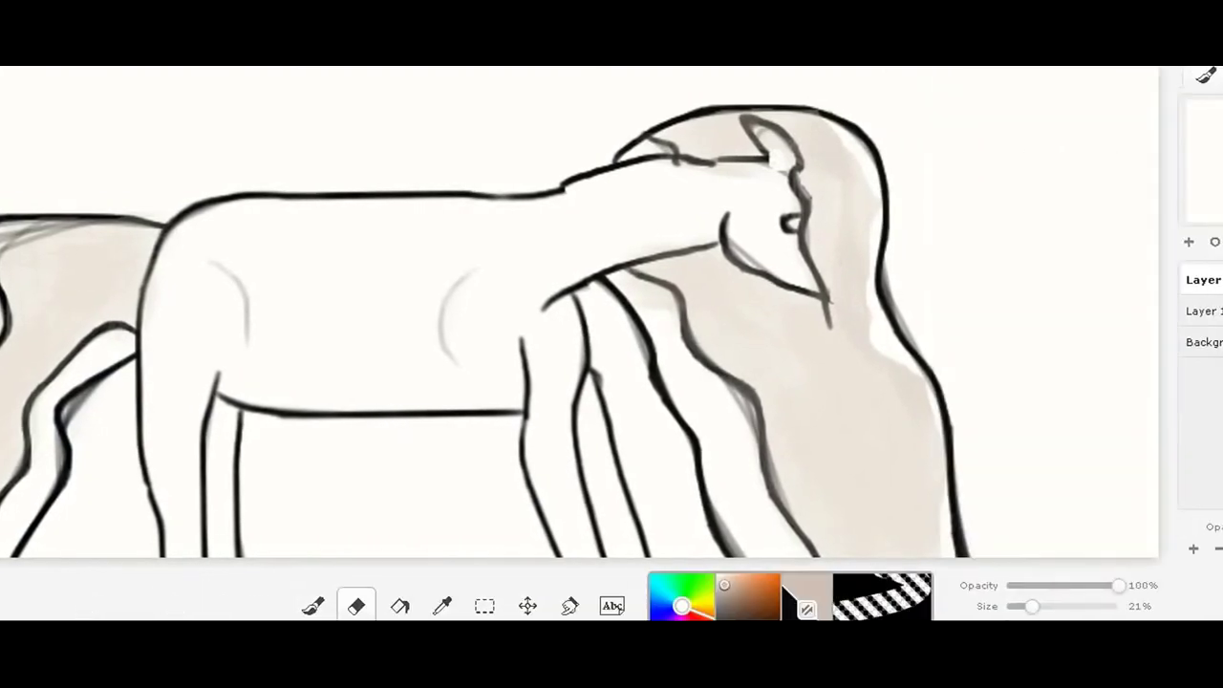
Choose a light orange-brown and paint the inner strand of the mane below the neck.
left_click(314, 606)
left_click(741, 584)
mouse_move(608, 265)
left_mouse_down()
mouse_move(677, 339)
mouse_move(731, 473)
mouse_move(779, 545)
left_mouse_up()
left_click_drag(688, 421, 759, 535)
left_click_drag(622, 273, 703, 411)
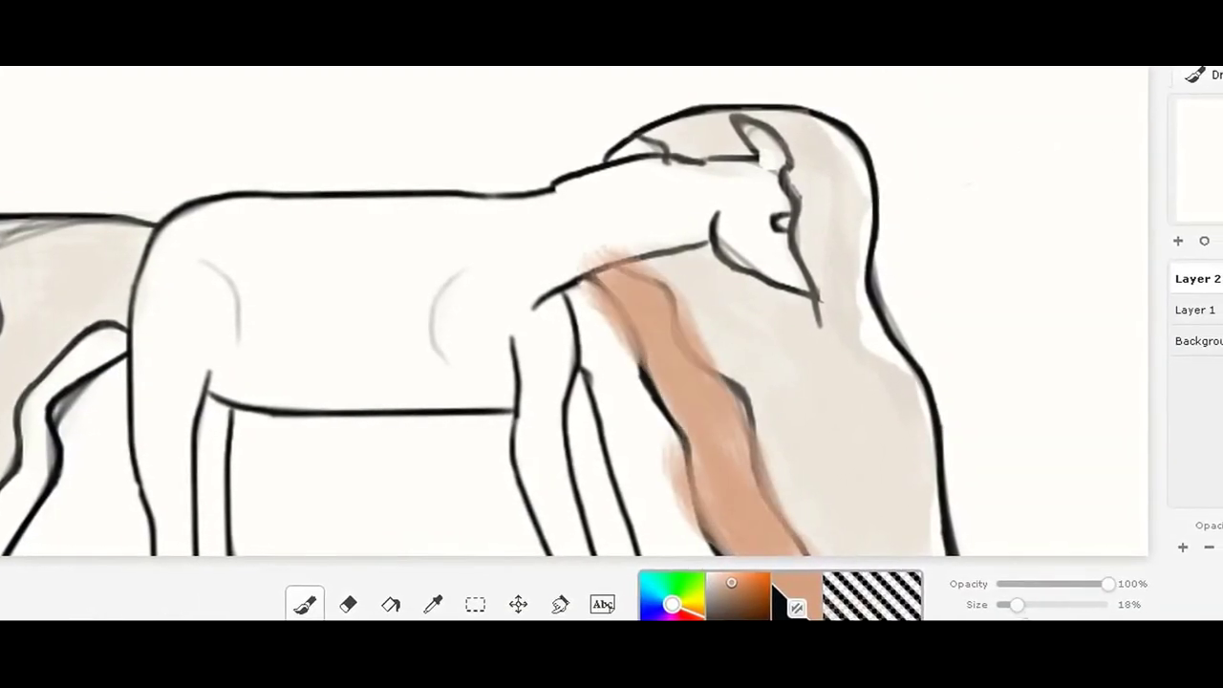
Paint the inner strand of the tail in the same orange-brown.
scroll(573, 344, "left", 3)
left_click_drag(443, 341, 402, 346)
left_click_drag(340, 430, 292, 546)
left_click_drag(425, 336, 349, 411)
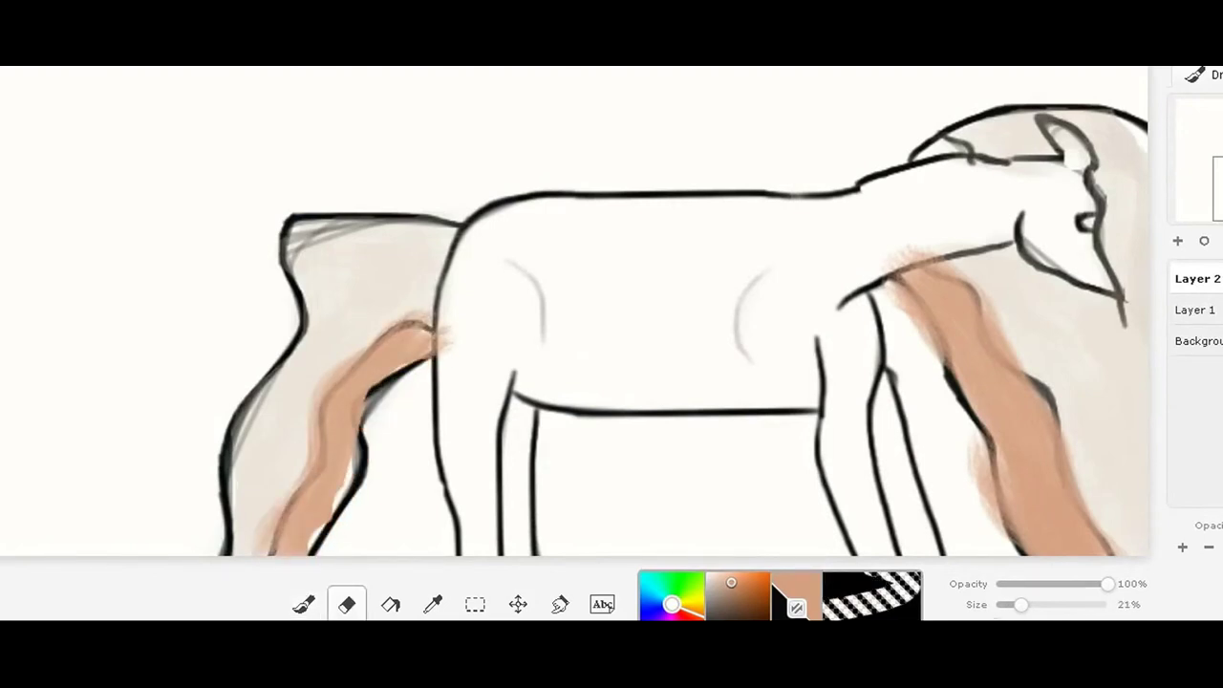
Erase the orange-brown paint spilling over the neck line and the lower tail edge.
left_click_drag(887, 260, 935, 248)
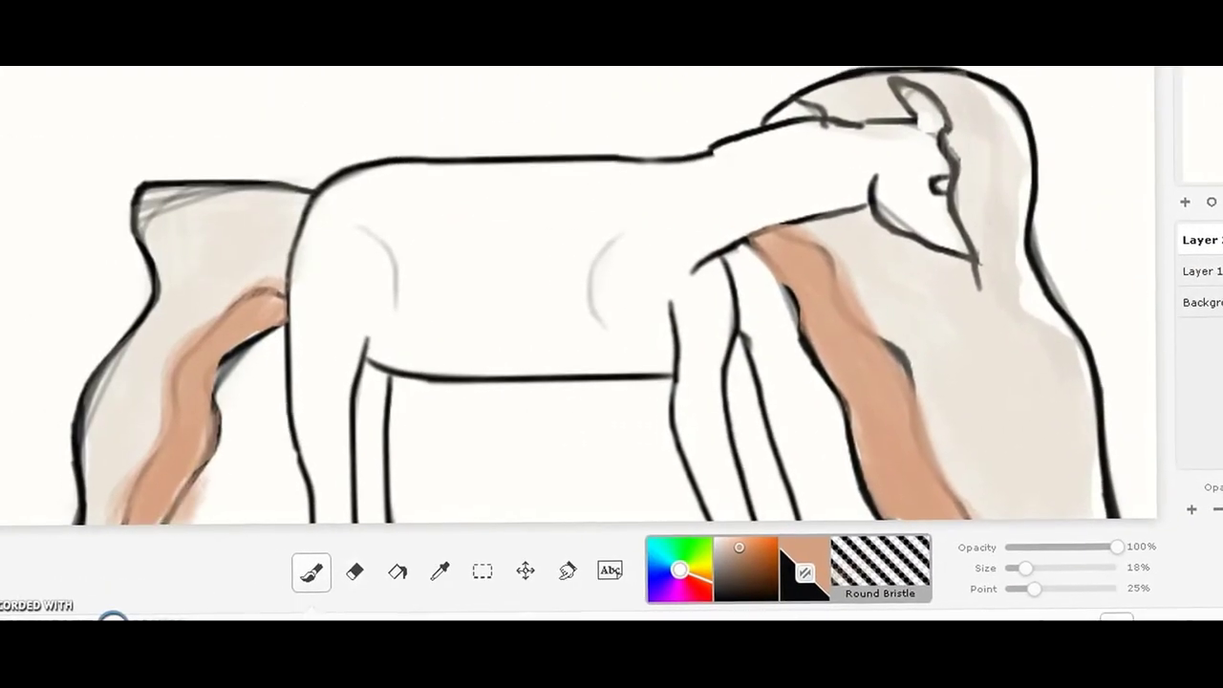
key("e")
left_click_drag(214, 471, 188, 511)
key("s")
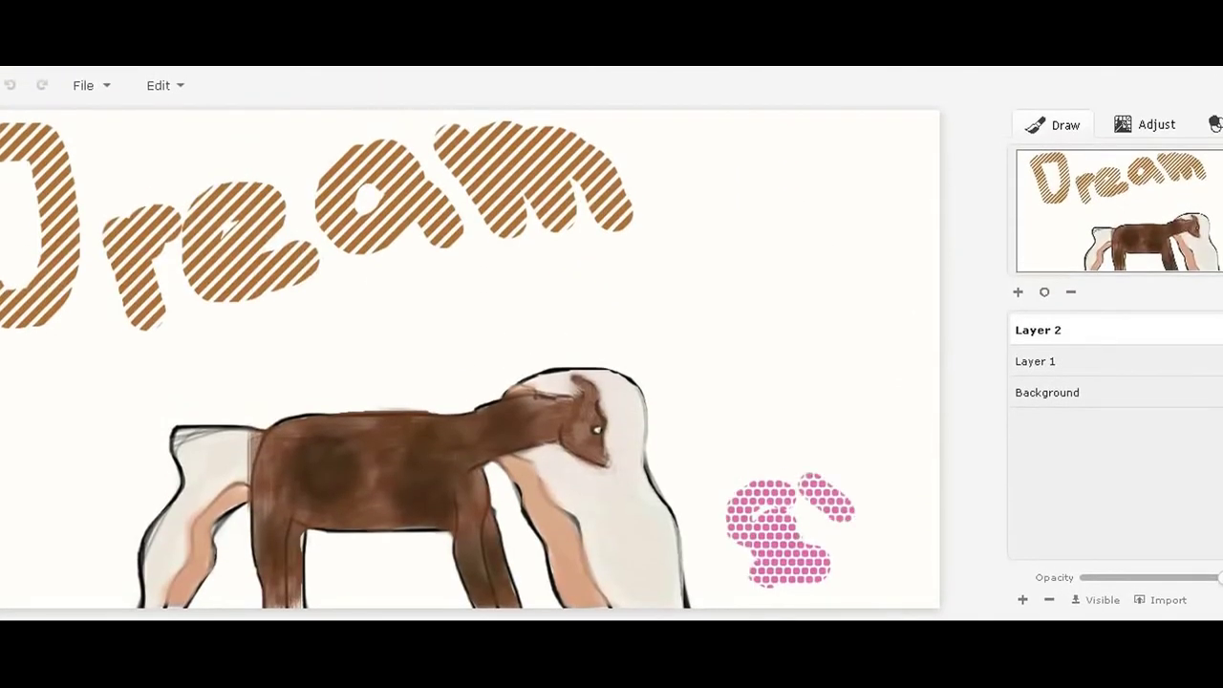
Paint hand-lettered characters in the pink dotted pattern on two lines in front of the horse.
left_click_drag(843, 513, 868, 538)
left_click_drag(868, 504, 834, 530)
mouse_move(891, 471)
left_mouse_down()
mouse_move(890, 485)
mouse_move(931, 488)
left_mouse_up()
left_click_drag(736, 336, 721, 400)
left_click_drag(777, 319, 789, 361)
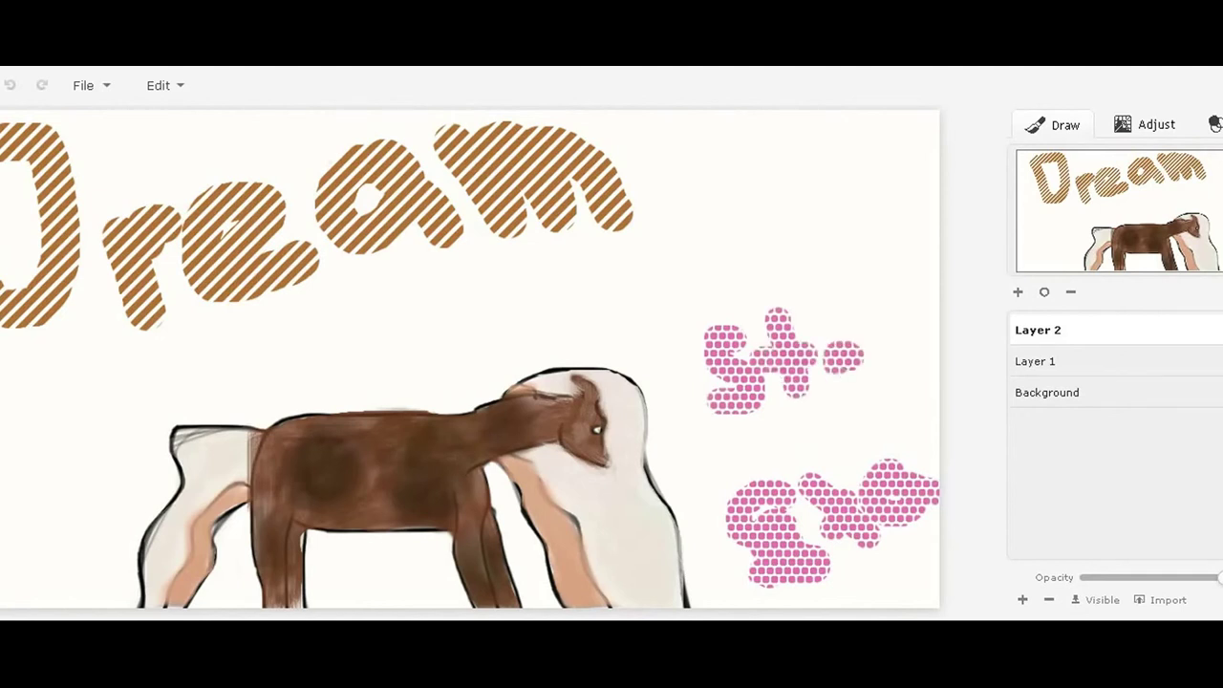